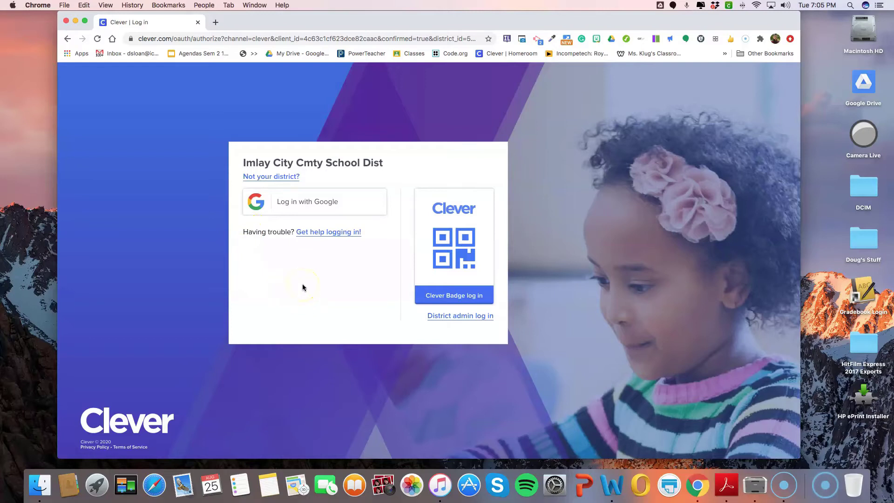
- Log in to Clever with Google and open Edgenuity Courseware from the district's More apps section
{"action": "left_click", "coordinate": [274, 204]}
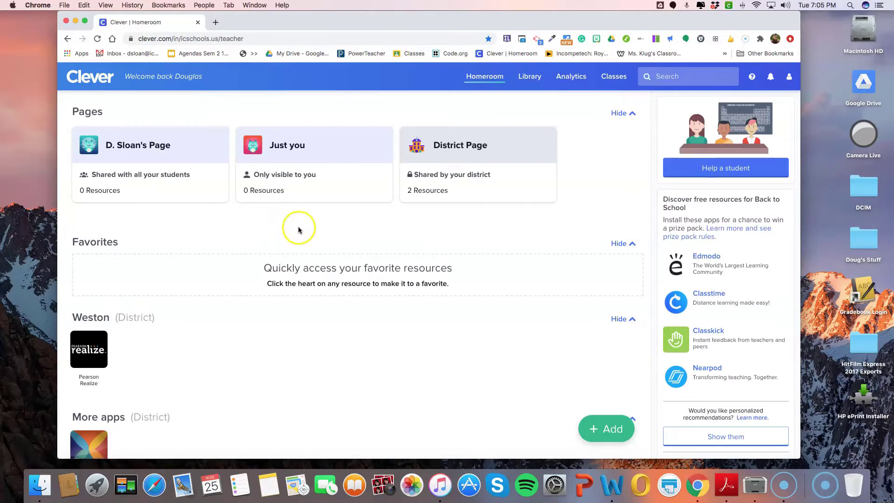
{"action": "scroll", "coordinate": [297, 226], "scroll_direction": "down", "scroll_amount": 2}
{"action": "scroll", "coordinate": [297, 226], "scroll_direction": "up", "scroll_amount": 3}
{"action": "scroll", "coordinate": [297, 225], "scroll_direction": "down", "scroll_amount": 2}
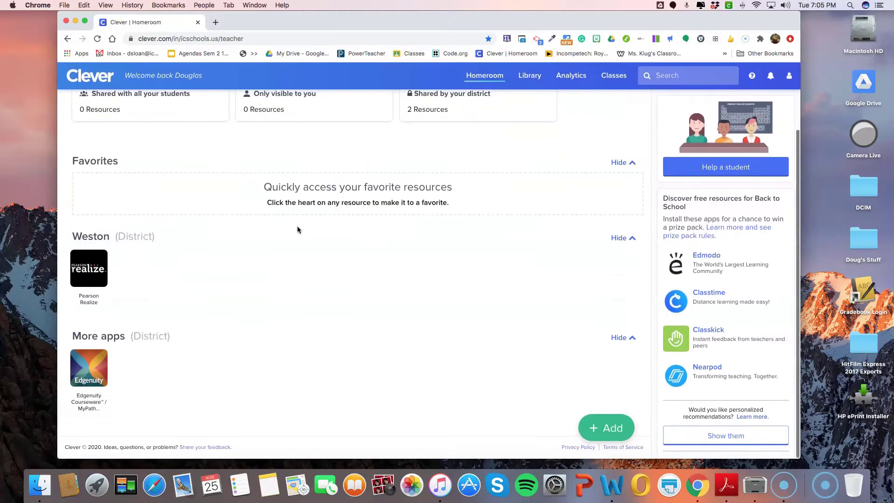
{"action": "left_click", "coordinate": [382, 254]}
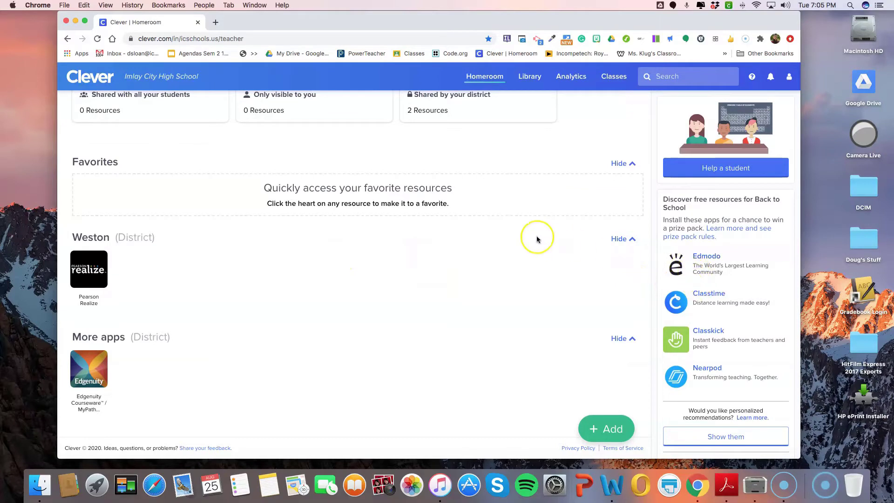
{"action": "scroll", "coordinate": [515, 233], "scroll_direction": "up", "scroll_amount": 2}
{"action": "scroll", "coordinate": [516, 233], "scroll_direction": "down", "scroll_amount": 2}
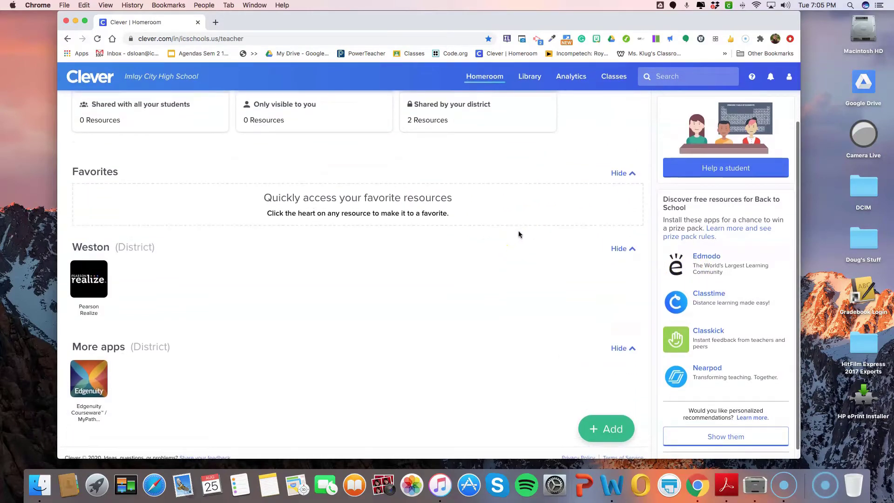
{"action": "scroll", "coordinate": [518, 233], "scroll_direction": "up", "scroll_amount": 2}
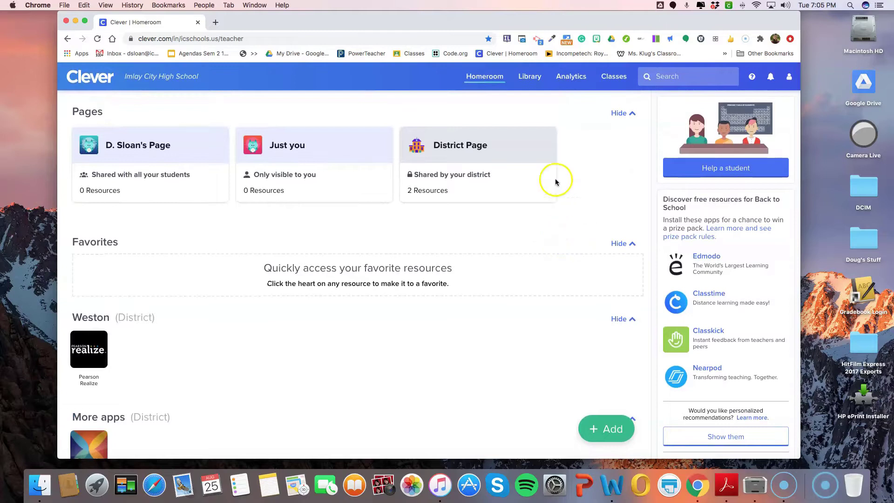
{"action": "left_click", "coordinate": [523, 89]}
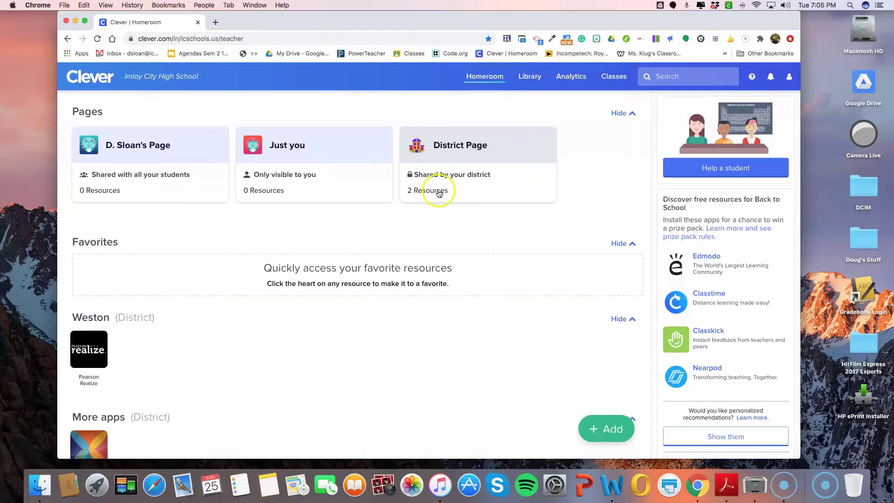
{"action": "scroll", "coordinate": [303, 272], "scroll_direction": "down", "scroll_amount": 2}
{"action": "left_click", "coordinate": [89, 373]}
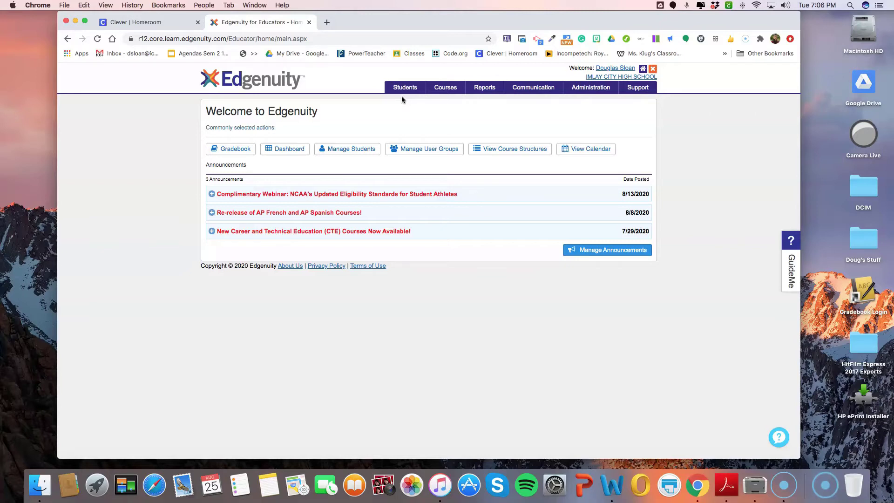
- Open the class management page for students and look through the list of existing classes
{"action": "mouse_move", "coordinate": [402, 93]}
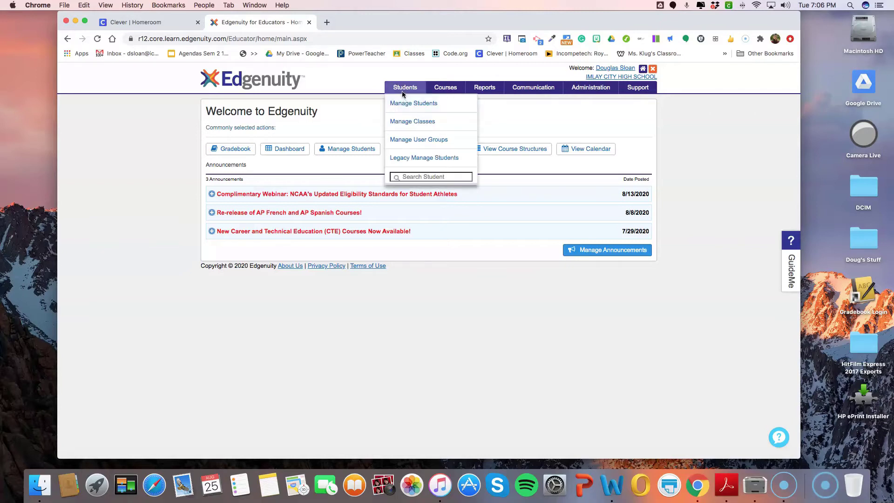
{"action": "left_click", "coordinate": [405, 126]}
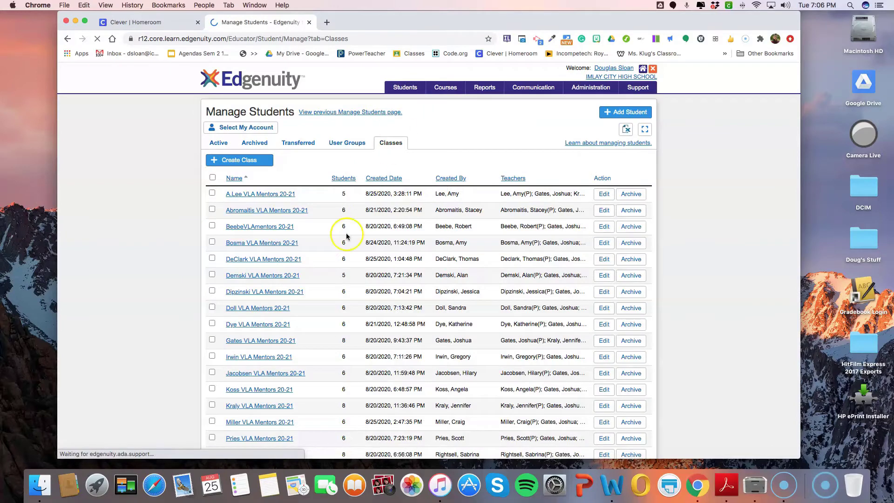
{"action": "scroll", "coordinate": [323, 241], "scroll_direction": "down", "scroll_amount": 10}
{"action": "scroll", "coordinate": [323, 242], "scroll_direction": "up", "scroll_amount": 9}
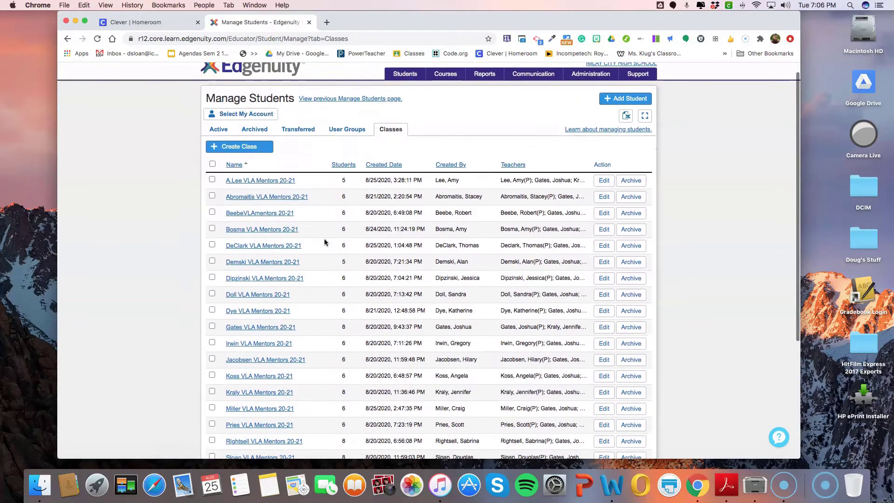
{"action": "scroll", "coordinate": [325, 242], "scroll_direction": "up", "scroll_amount": 2}
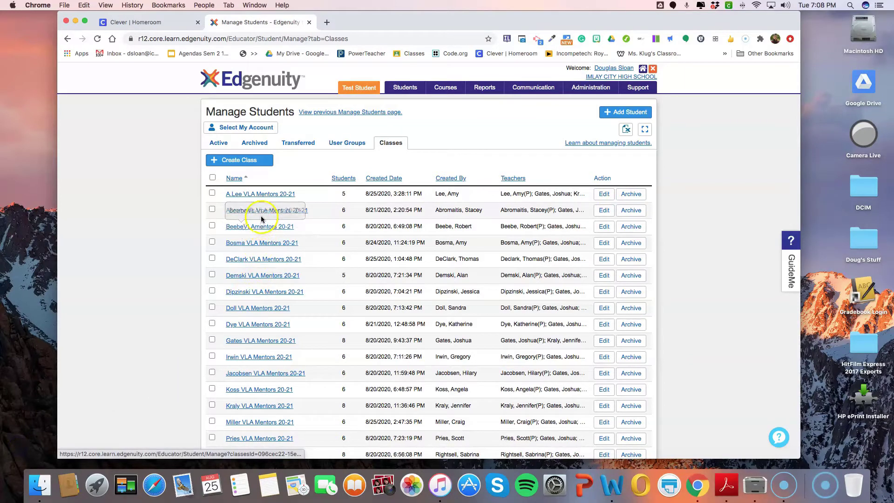
- Start a new class named Test VLA Mentors 20-21 with IMLAY CITY HIGH SCHOOL as its school
{"action": "left_click", "coordinate": [223, 163]}
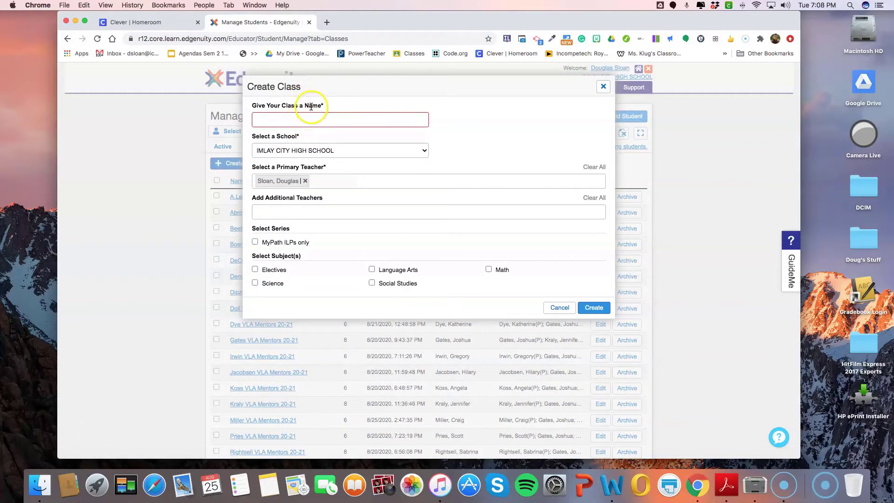
{"action": "left_click", "coordinate": [299, 121]}
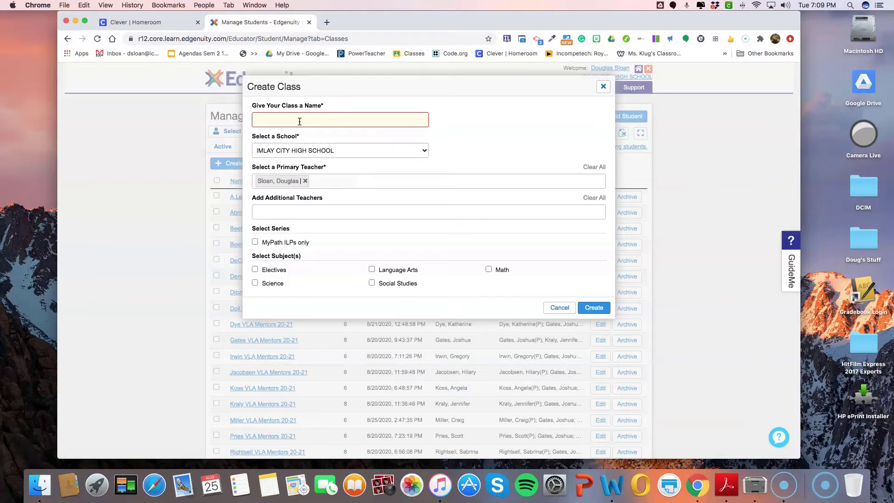
{"action": "type", "text": "est VLA Mentors 20-21"}
{"action": "left_click", "coordinate": [330, 150]}
{"action": "left_click", "coordinate": [331, 152]}
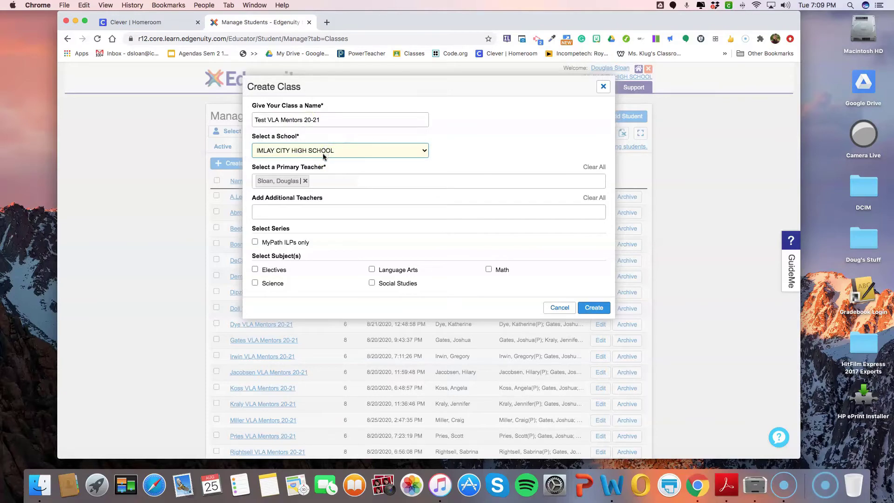
{"action": "left_click", "coordinate": [276, 175]}
- Add the three co-mentors as additional teachers of the class and create the class
{"action": "left_click", "coordinate": [280, 213]}
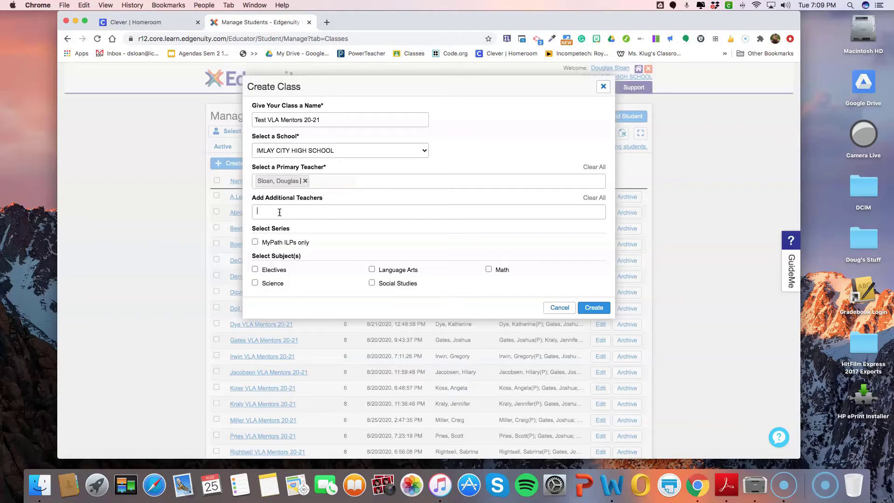
{"action": "type", "text": "Kral"}
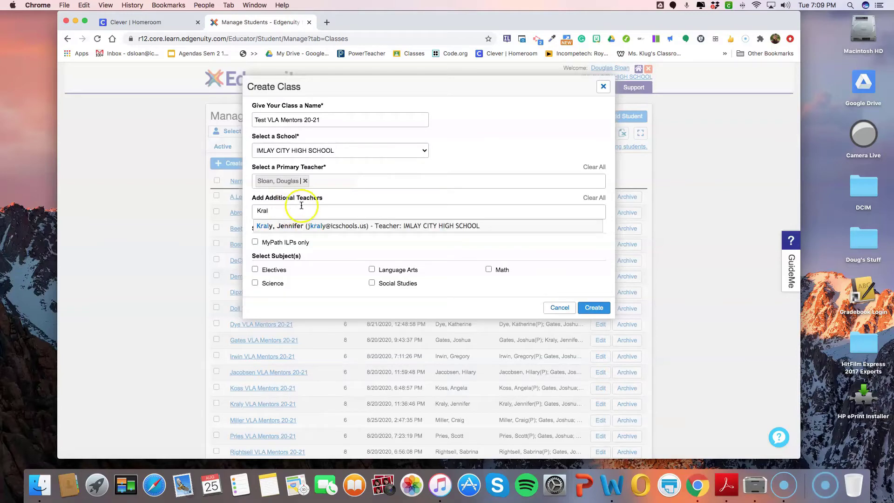
{"action": "left_click", "coordinate": [333, 227]}
{"action": "type", "text": "Gate"}
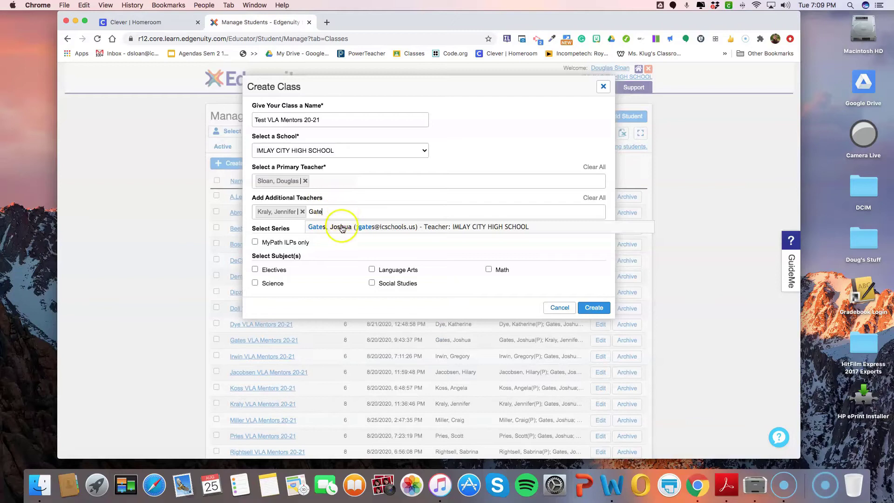
{"action": "left_click", "coordinate": [342, 227]}
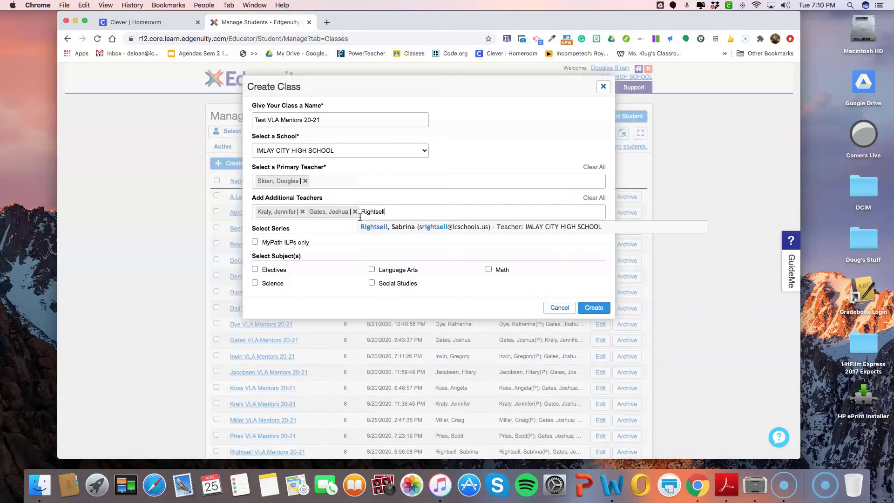
{"action": "left_click", "coordinate": [409, 227]}
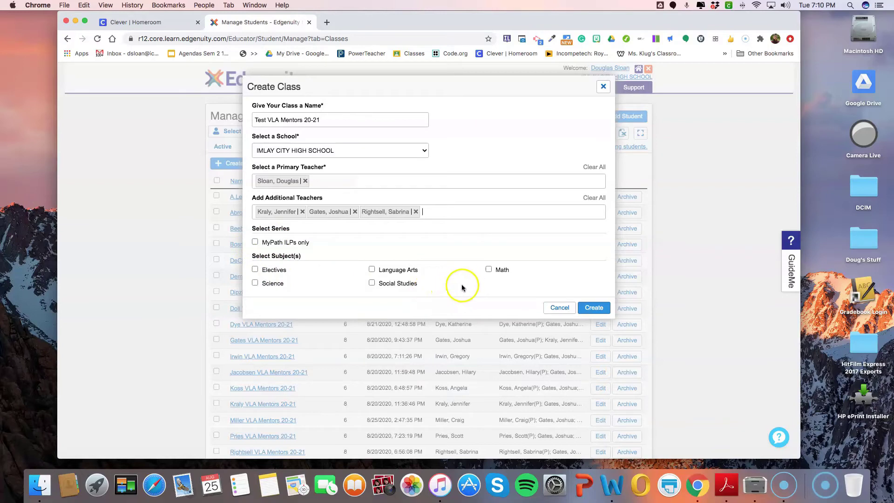
{"action": "left_click", "coordinate": [594, 308]}
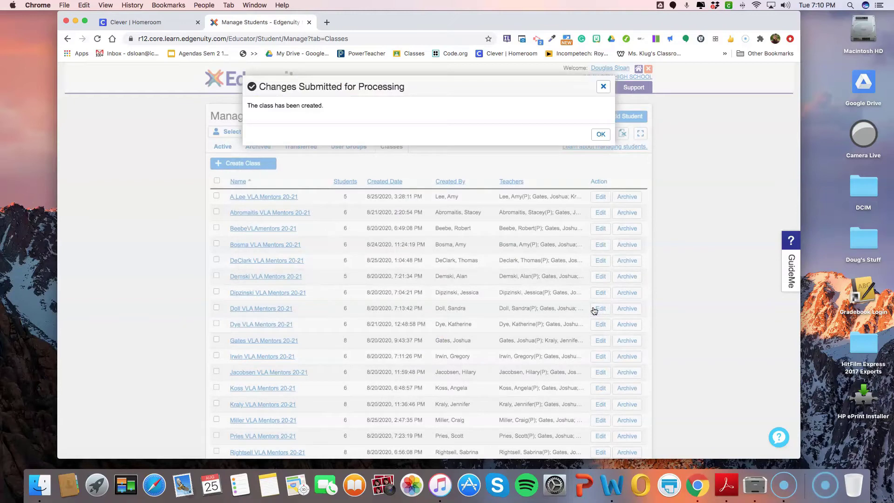
{"action": "left_click", "coordinate": [601, 134]}
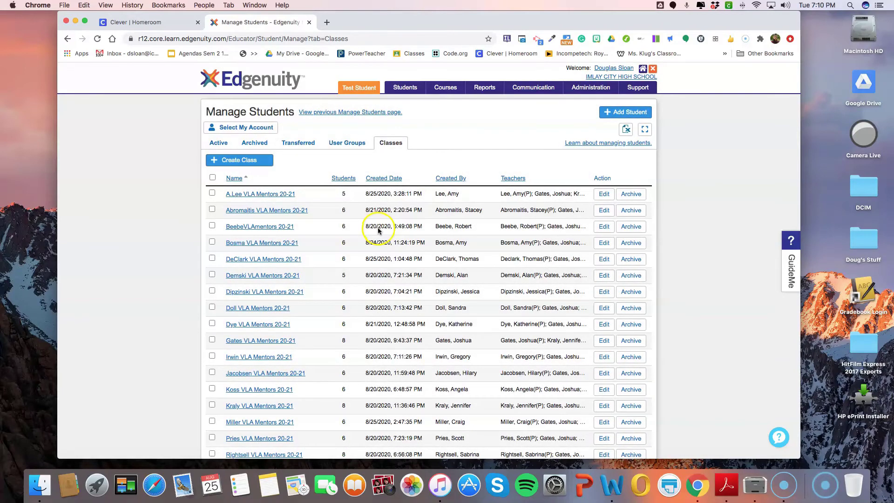
- Look through the class list for the Test VLA Mentors 20-21 class
{"action": "scroll", "coordinate": [378, 230], "scroll_direction": "down", "scroll_amount": 5}
{"action": "scroll", "coordinate": [378, 230], "scroll_direction": "down", "scroll_amount": 2}
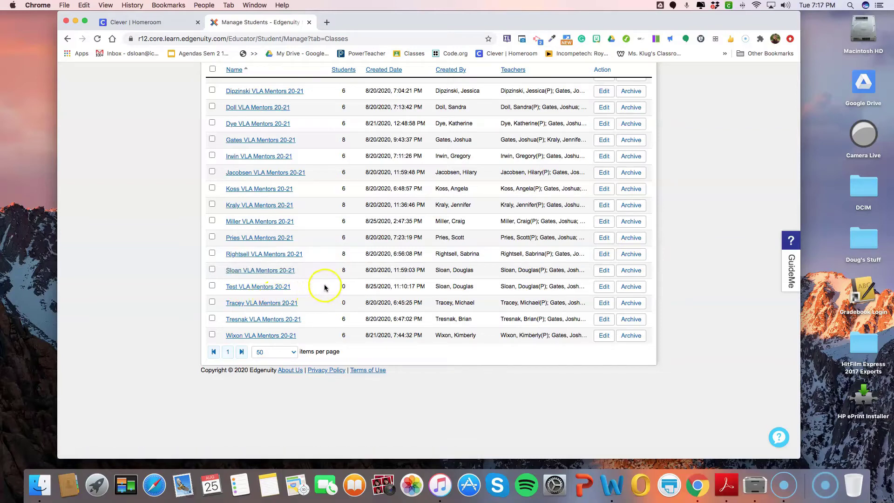
{"action": "scroll", "coordinate": [328, 286], "scroll_direction": "up", "scroll_amount": 5}
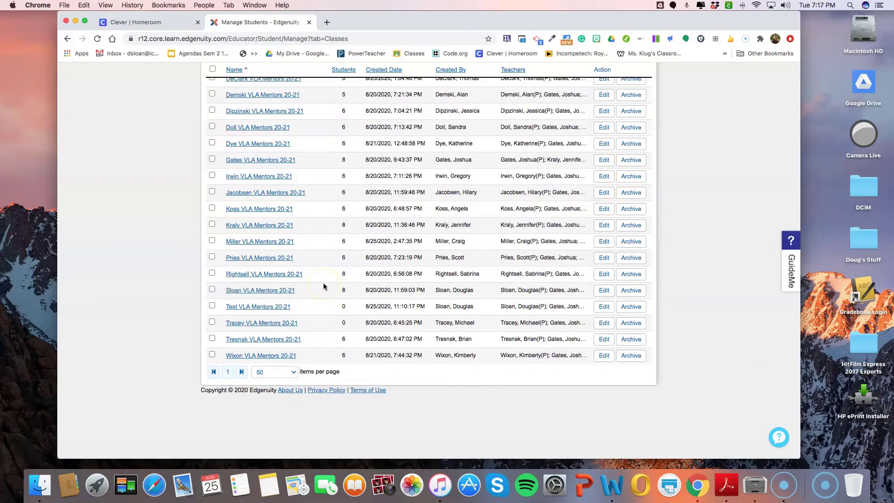
{"action": "scroll", "coordinate": [328, 285], "scroll_direction": "down", "scroll_amount": 3}
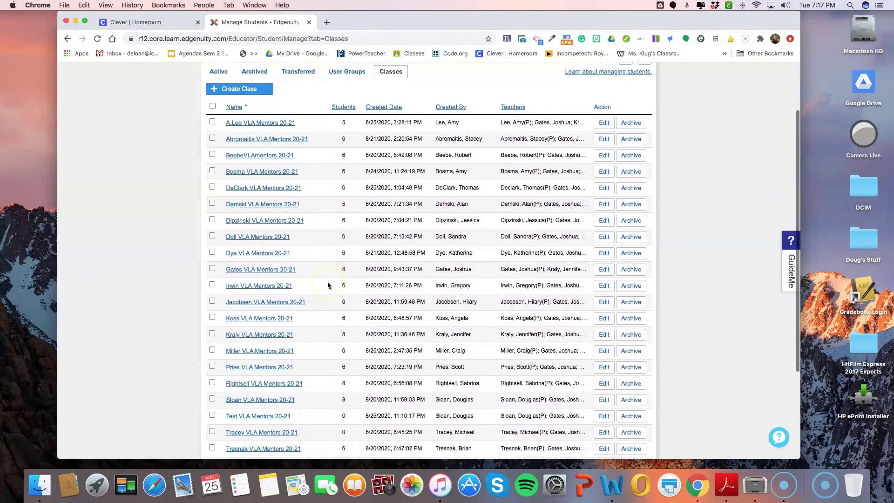
{"action": "scroll", "coordinate": [287, 333], "scroll_direction": "up", "scroll_amount": 4}
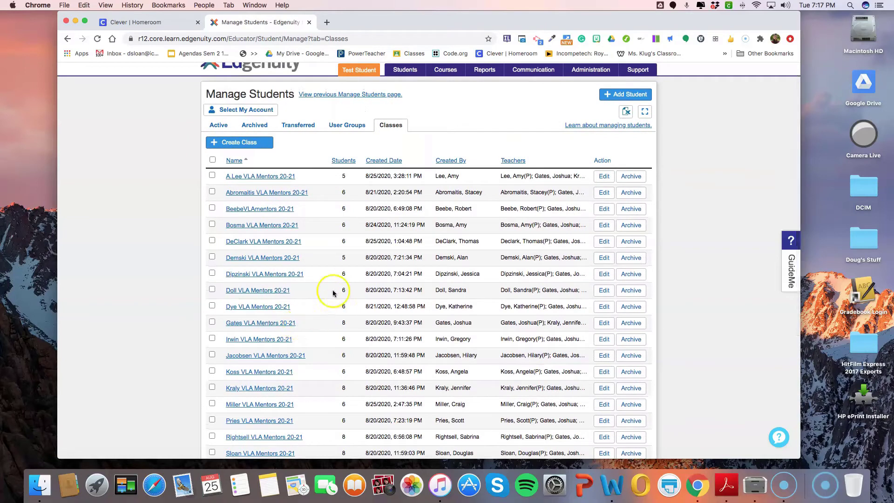
- Search the active students for "Test"
{"action": "left_click", "coordinate": [223, 130]}
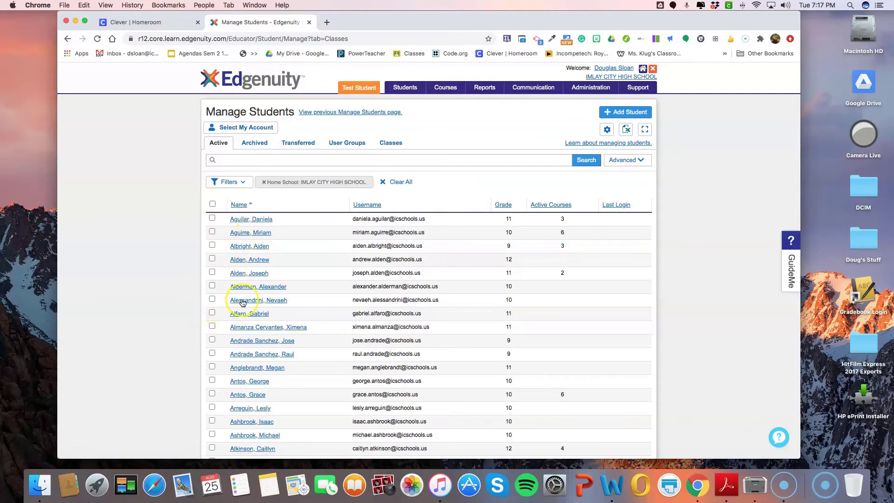
{"action": "left_click", "coordinate": [236, 160]}
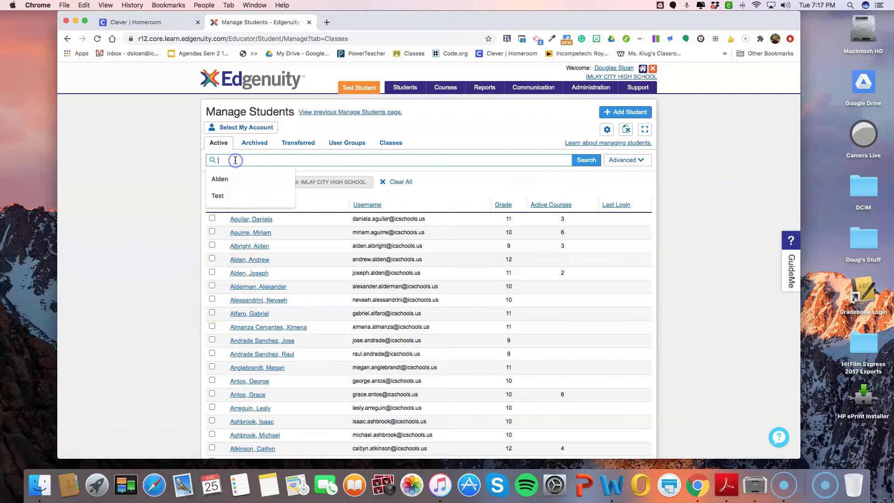
{"action": "type", "text": "Test"}
{"action": "key", "text": "Return"}
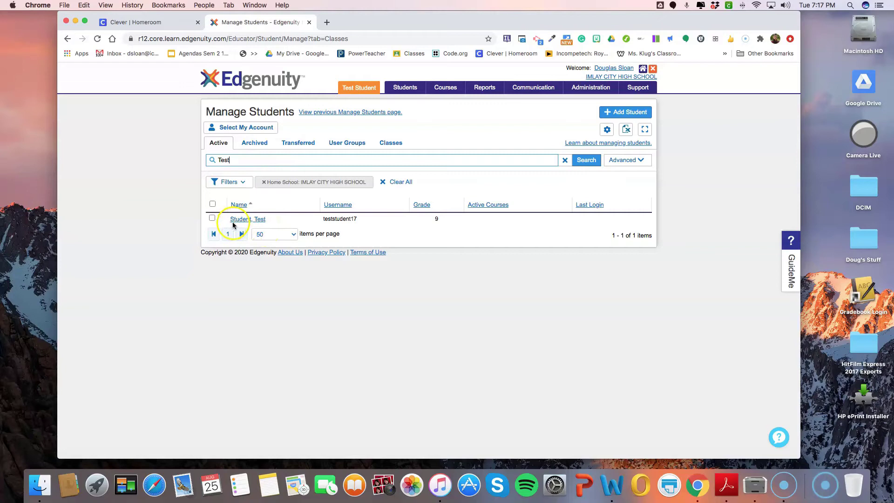
- Add the test student from the search results to the Test VLA Mentors 20-21 class
{"action": "left_click", "coordinate": [213, 218]}
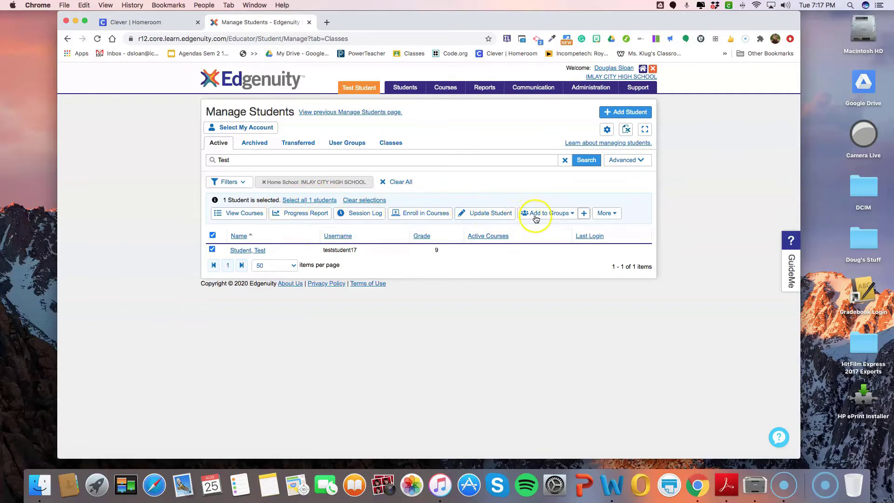
{"action": "left_click", "coordinate": [615, 214]}
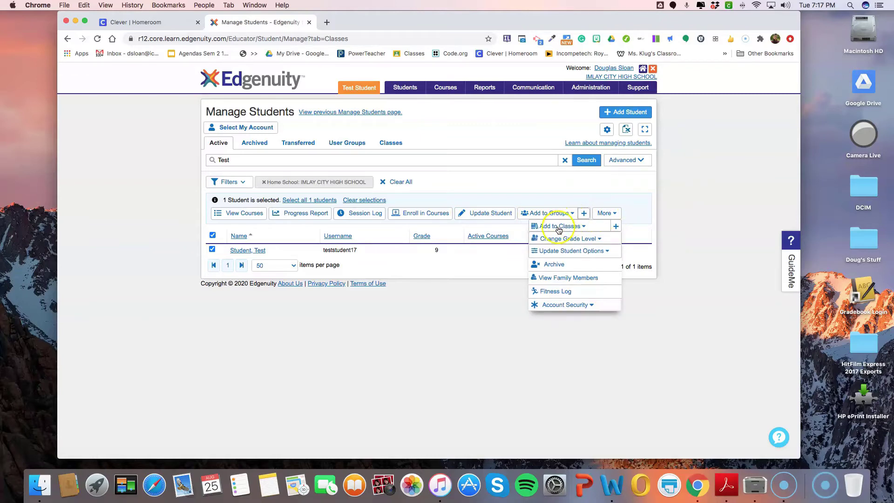
{"action": "left_click", "coordinate": [584, 228]}
{"action": "scroll", "coordinate": [572, 304], "scroll_direction": "down", "scroll_amount": 10}
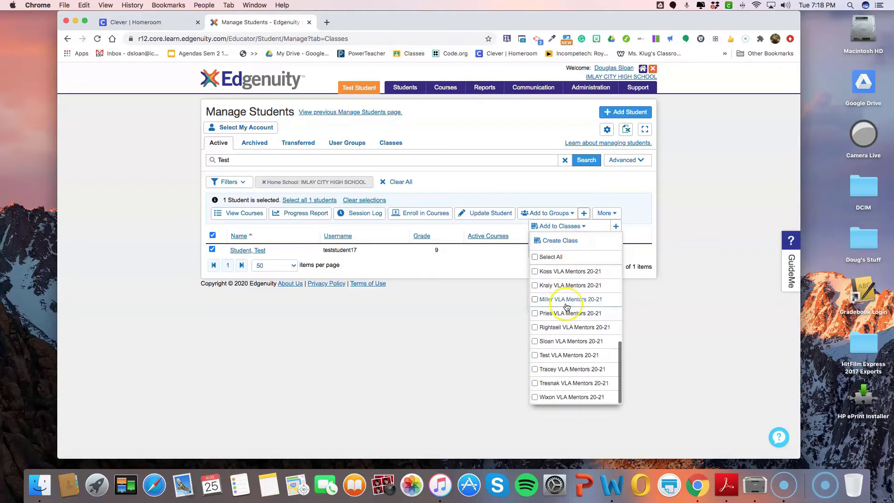
{"action": "left_click", "coordinate": [535, 356]}
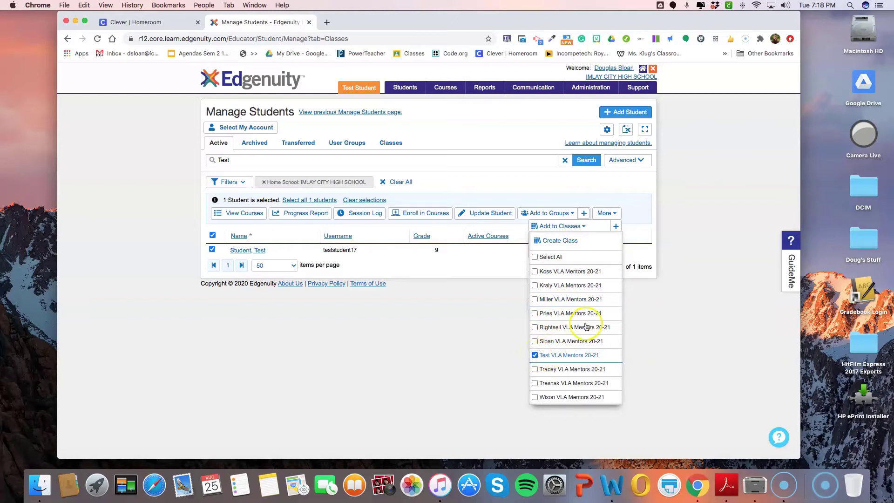
{"action": "left_click", "coordinate": [615, 227]}
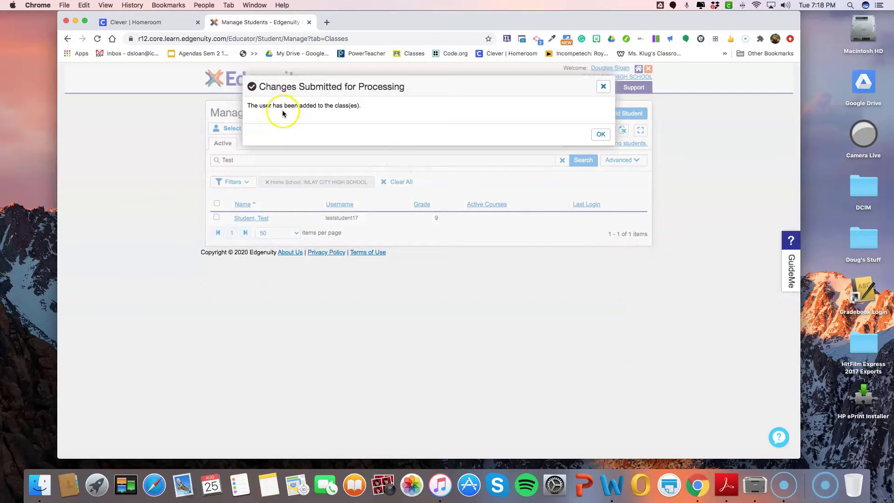
{"action": "left_click", "coordinate": [600, 135]}
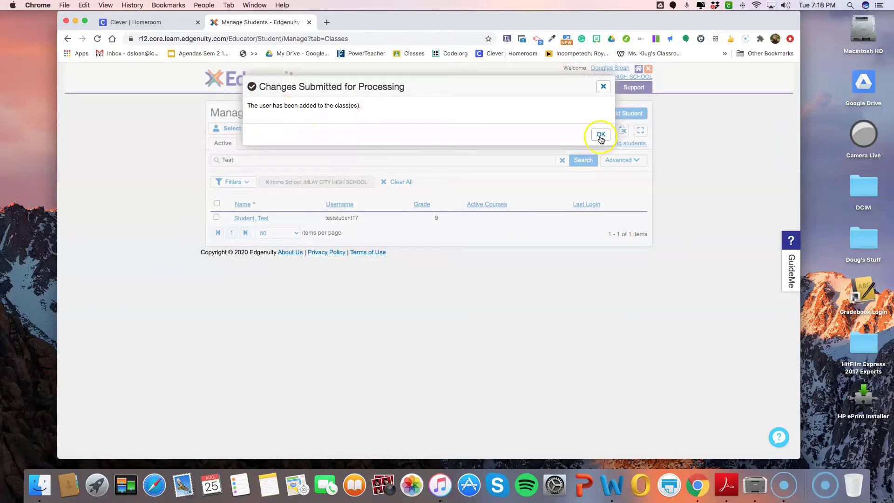
{"action": "left_click", "coordinate": [584, 144]}
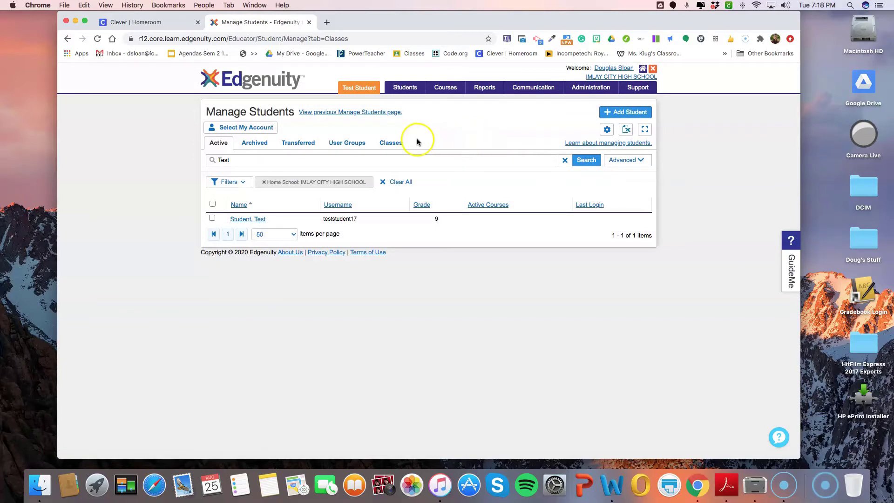
- Open the Test VLA Mentors 20-21 class from the class list to show its students
{"action": "left_click", "coordinate": [392, 144]}
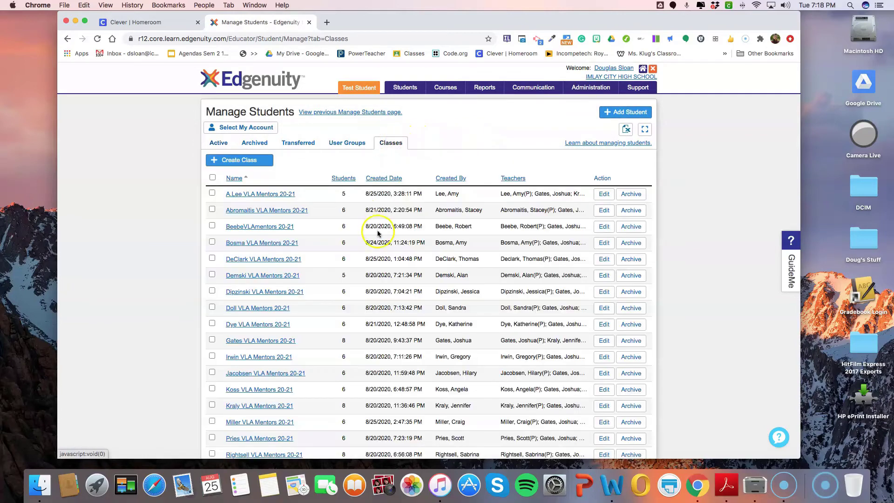
{"action": "scroll", "coordinate": [301, 290], "scroll_direction": "down", "scroll_amount": 5}
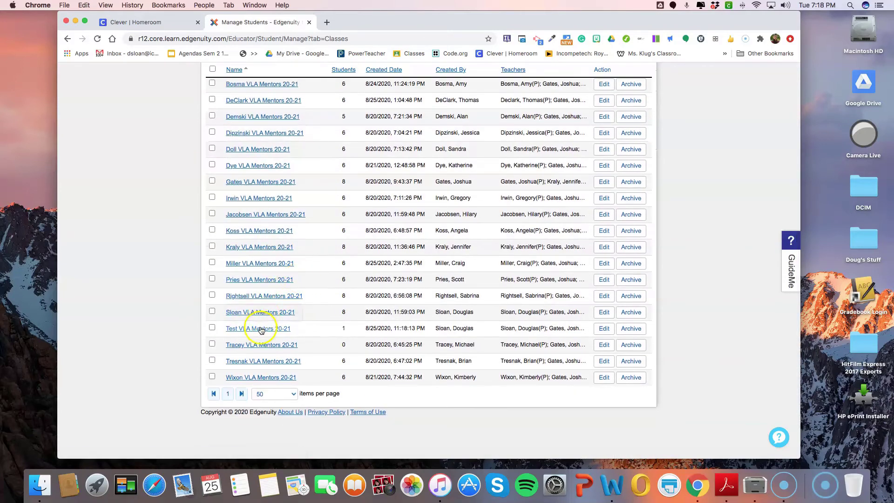
{"action": "left_click", "coordinate": [262, 329]}
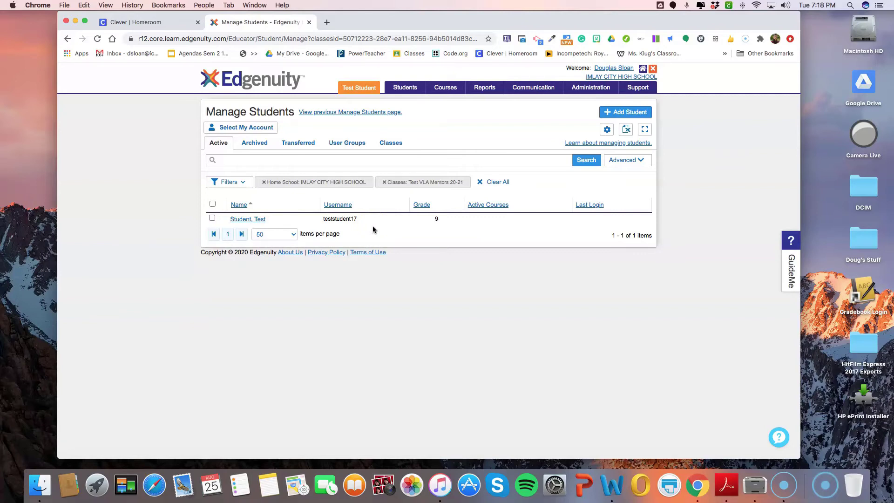
- Start a course enrollment for the test student and search the school's courses for "common core ela"
{"action": "left_click", "coordinate": [213, 218]}
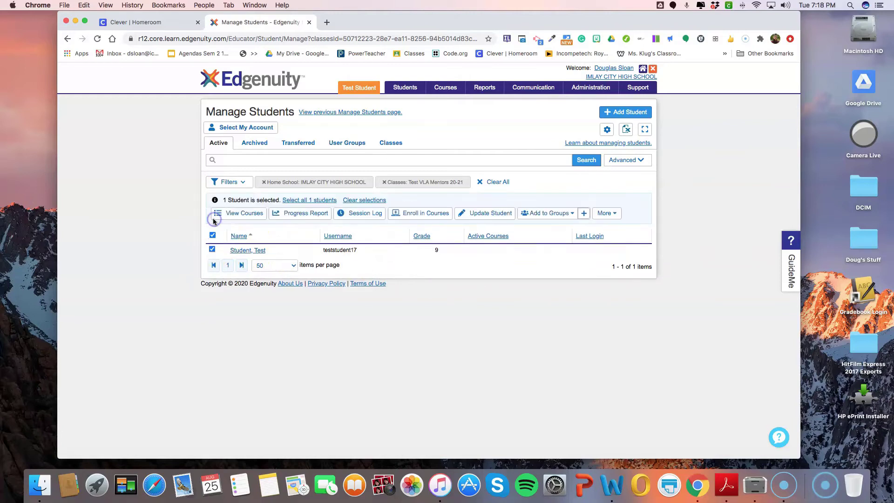
{"action": "left_click", "coordinate": [407, 215]}
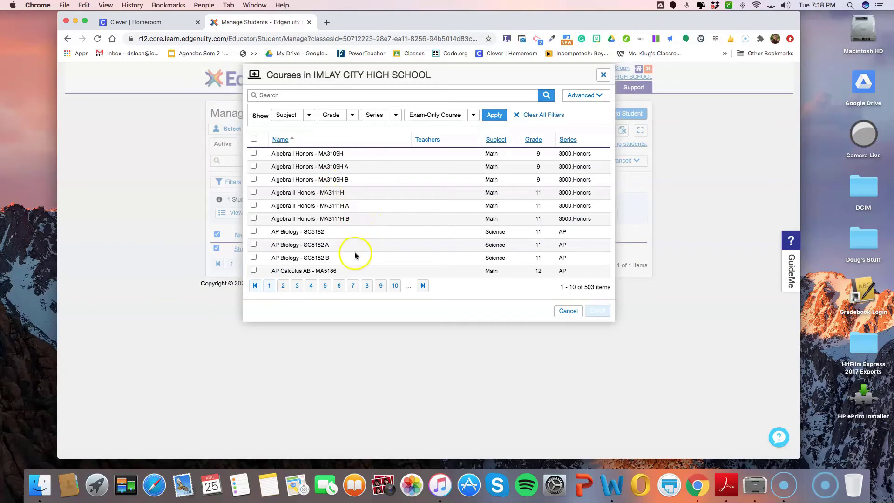
{"action": "scroll", "coordinate": [533, 194], "scroll_direction": "down", "scroll_amount": 1}
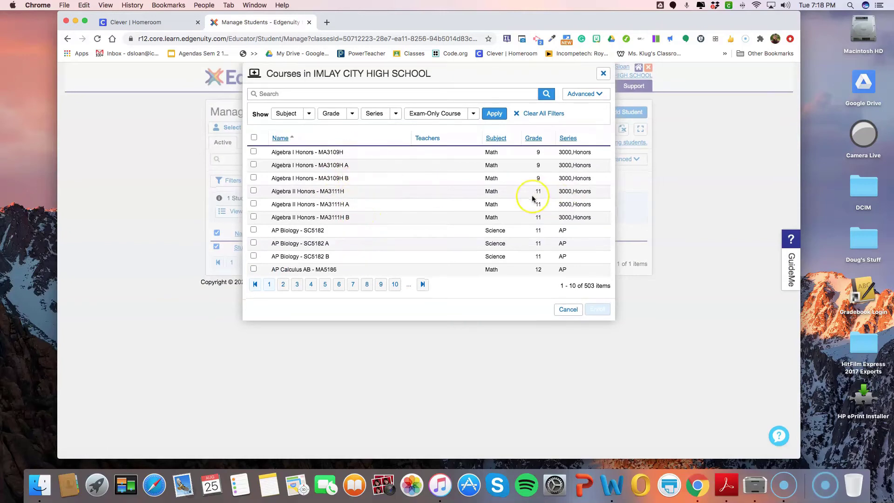
{"action": "scroll", "coordinate": [532, 199], "scroll_direction": "up", "scroll_amount": 1}
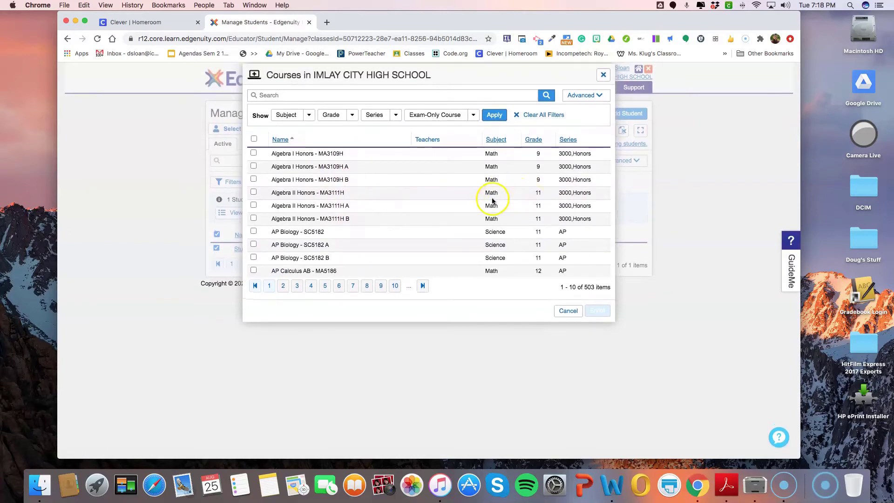
{"action": "left_click", "coordinate": [16, 447]}
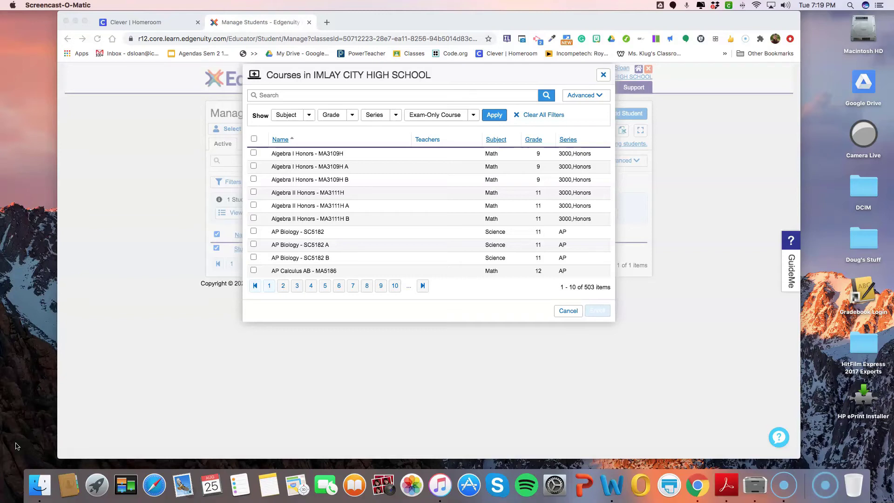
{"action": "left_click", "coordinate": [268, 95]}
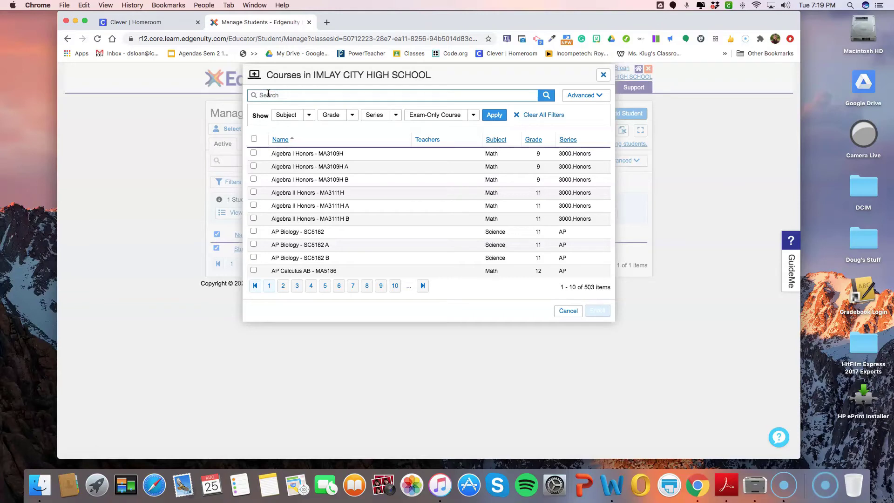
{"action": "left_click", "coordinate": [268, 94]}
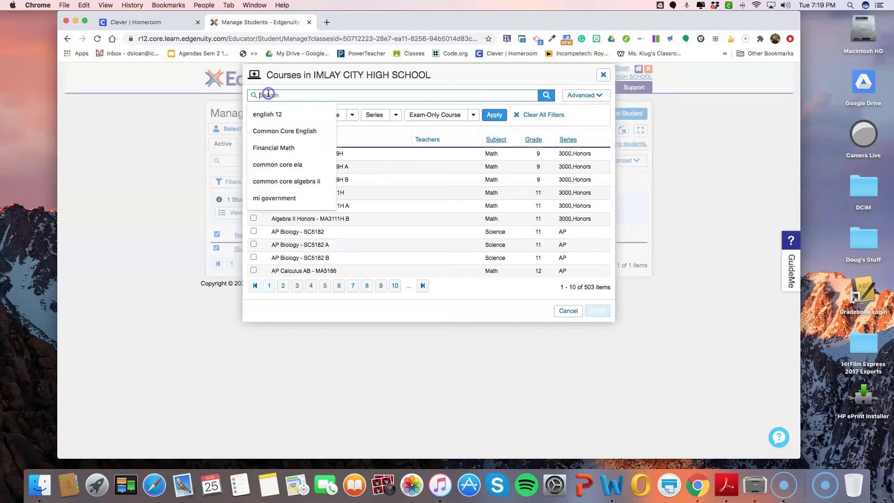
{"action": "type", "text": "comm"}
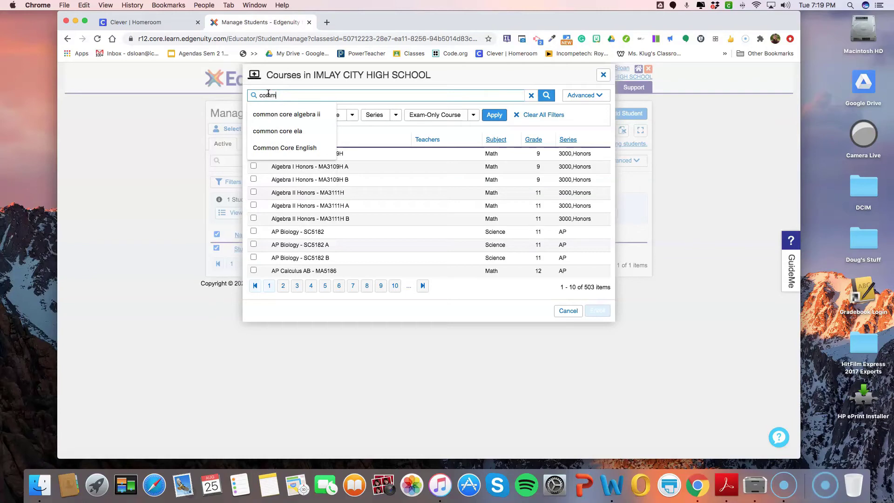
{"action": "type", "text": "on core ela"}
{"action": "key", "text": "Return"}
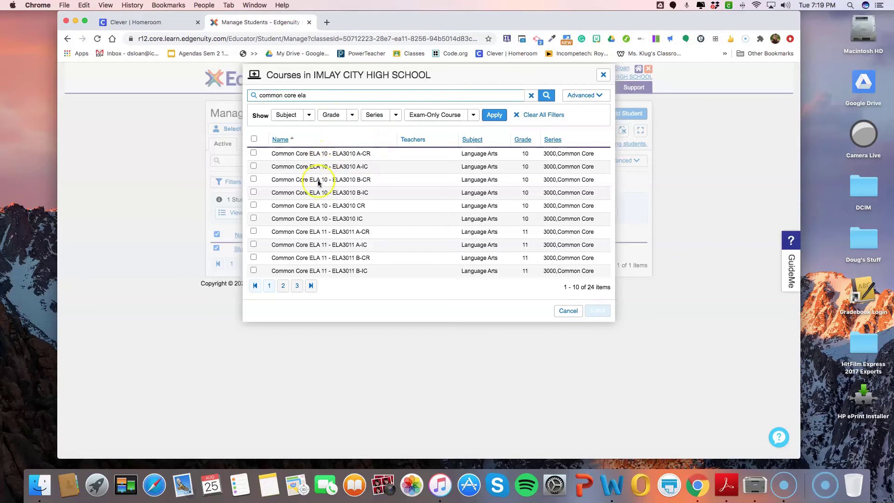
- Enroll the test student in Common Core ELA 9 - ELA3009 A-IC and confirm the enrollment
{"action": "left_click", "coordinate": [283, 286]}
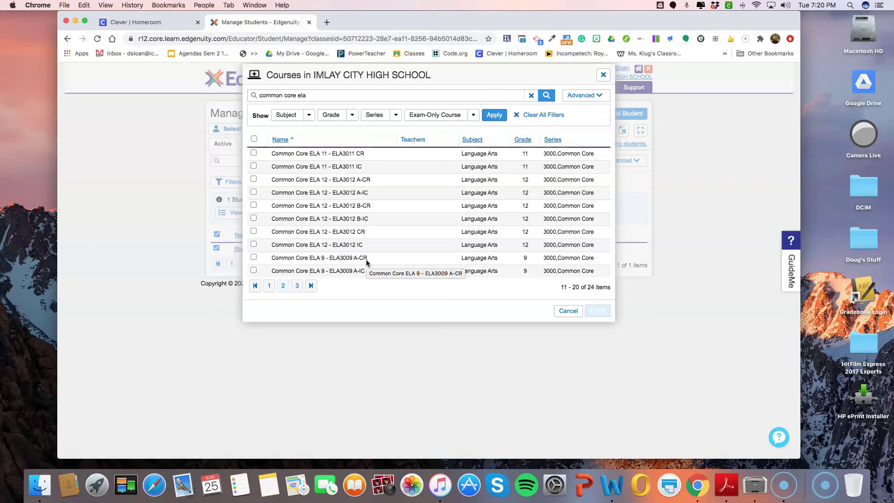
{"action": "left_click", "coordinate": [253, 271]}
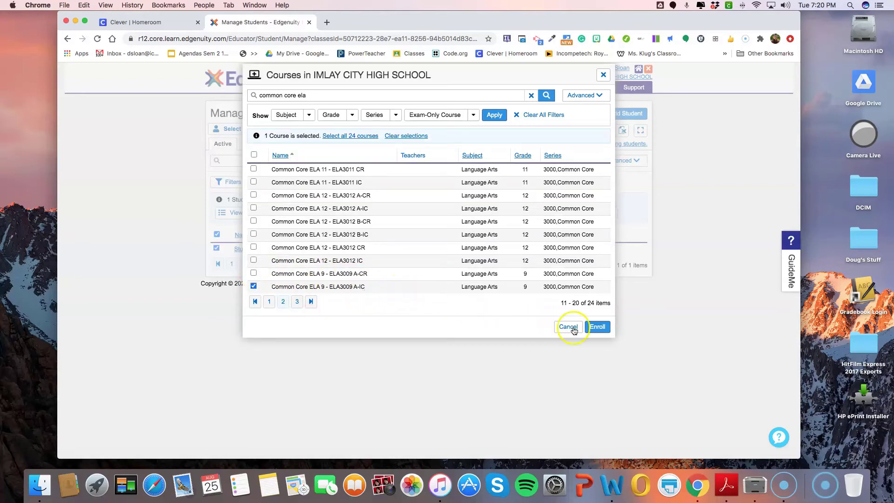
{"action": "left_click", "coordinate": [598, 327]}
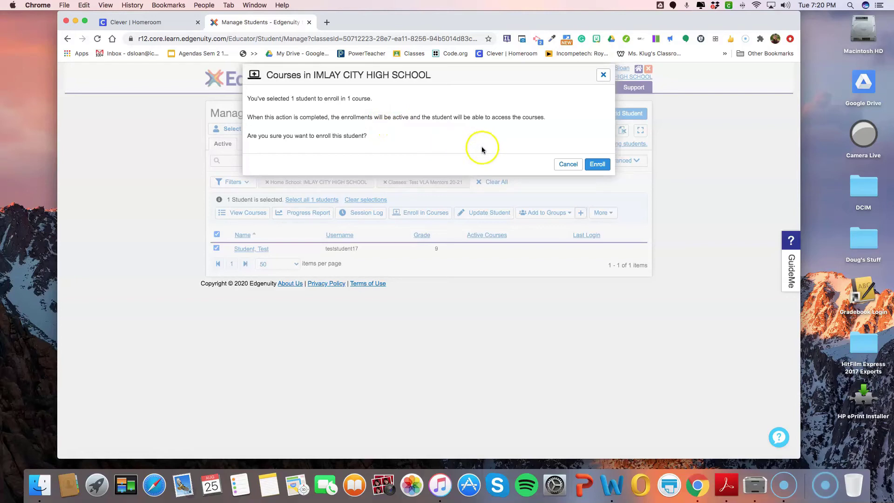
{"action": "left_click", "coordinate": [598, 164]}
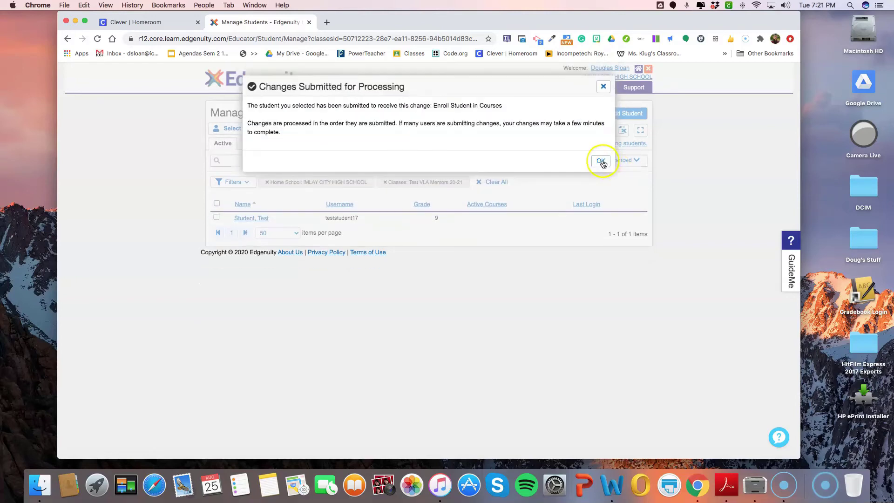
{"action": "left_click", "coordinate": [600, 161]}
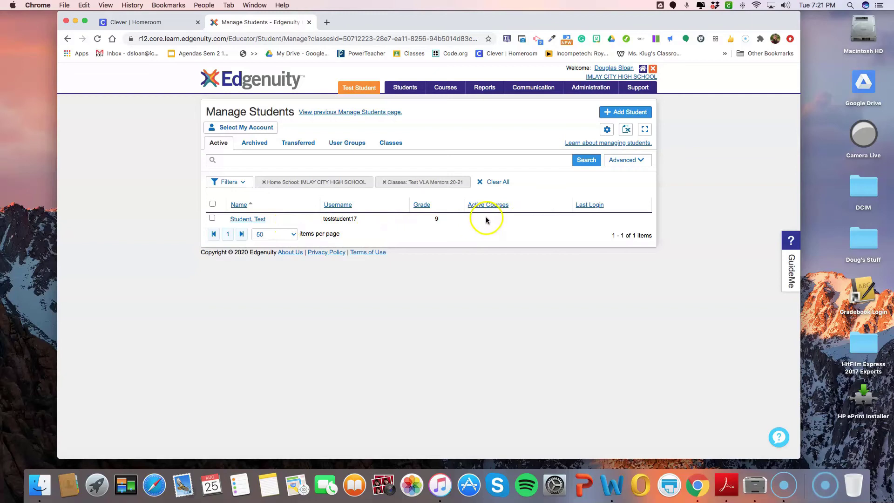
- Refresh the class's student list, check the test student's enrolled courses, and return to the list
{"action": "left_click", "coordinate": [96, 40]}
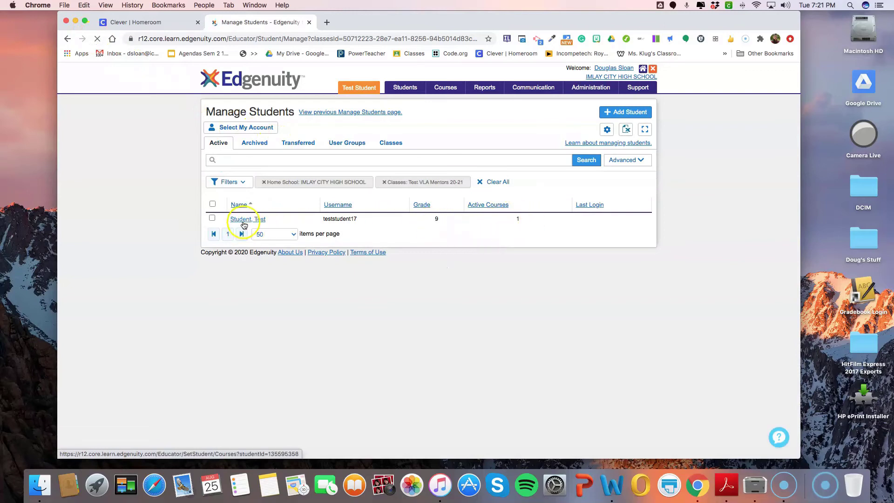
{"action": "left_click", "coordinate": [244, 224]}
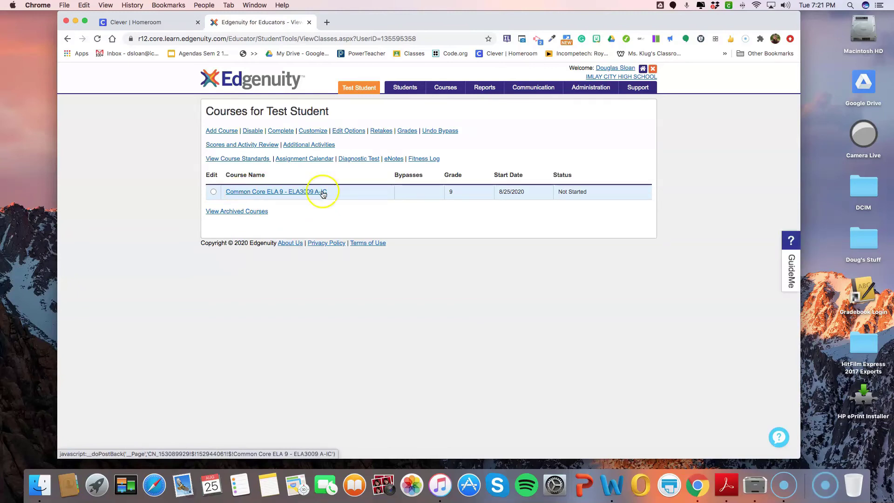
{"action": "mouse_move", "coordinate": [400, 91]}
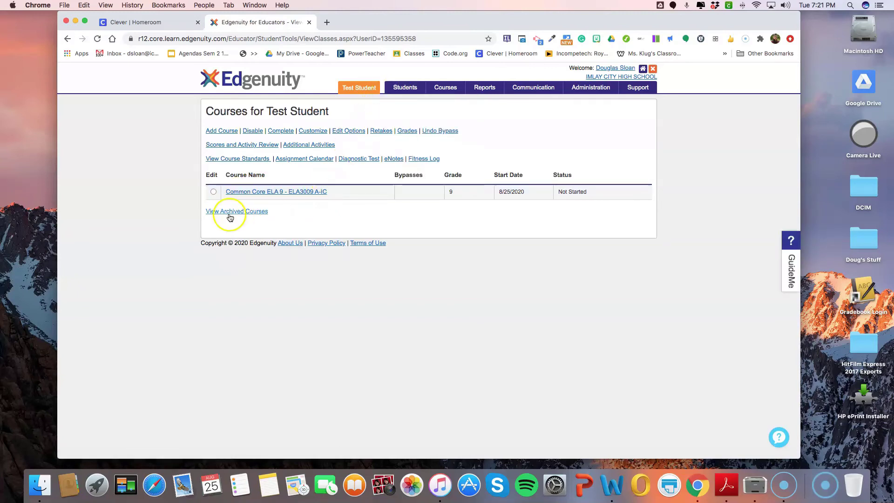
{"action": "left_click", "coordinate": [67, 40]}
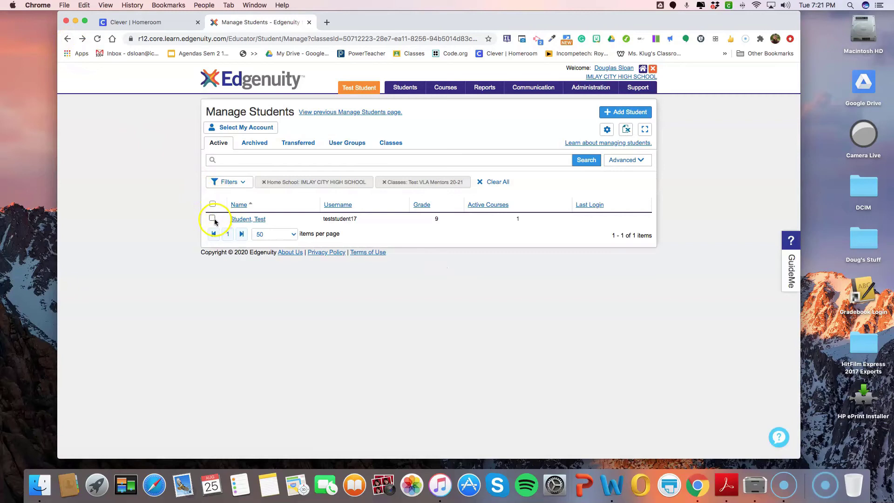
- Start another course enrollment for the test student and filter the courses by subject Math and grade 9
{"action": "left_click", "coordinate": [212, 219]}
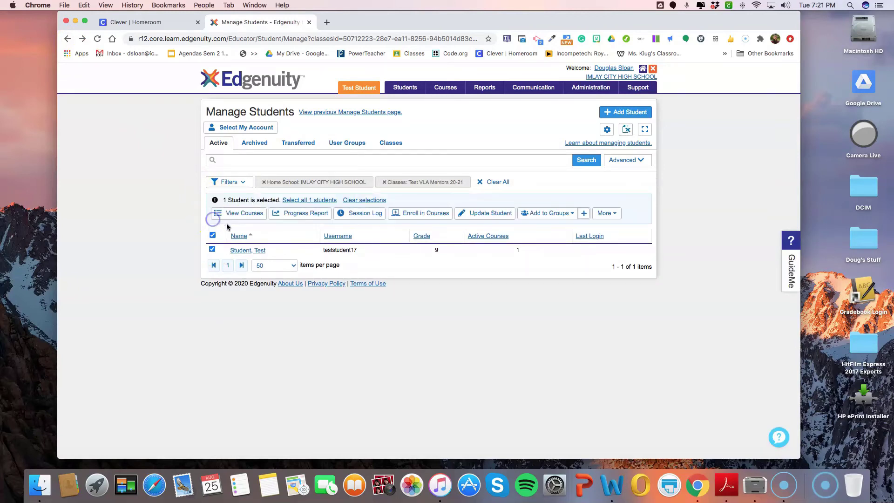
{"action": "left_click", "coordinate": [403, 213]}
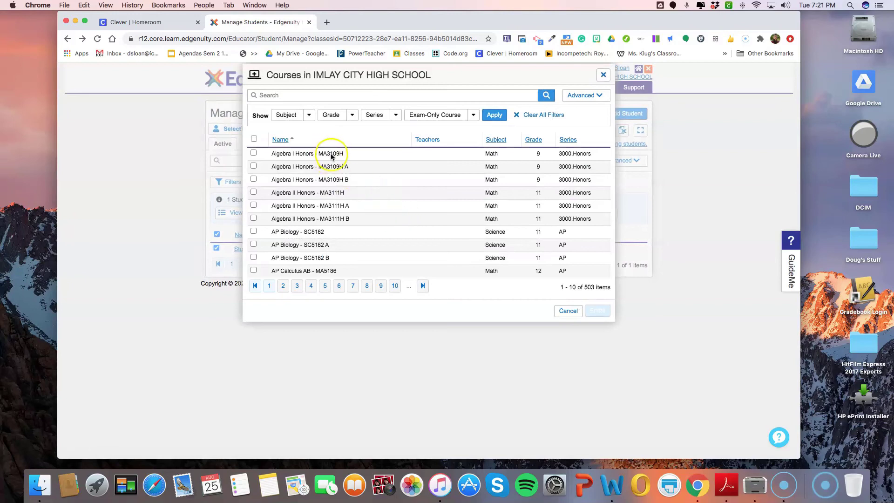
{"action": "left_click", "coordinate": [310, 119]}
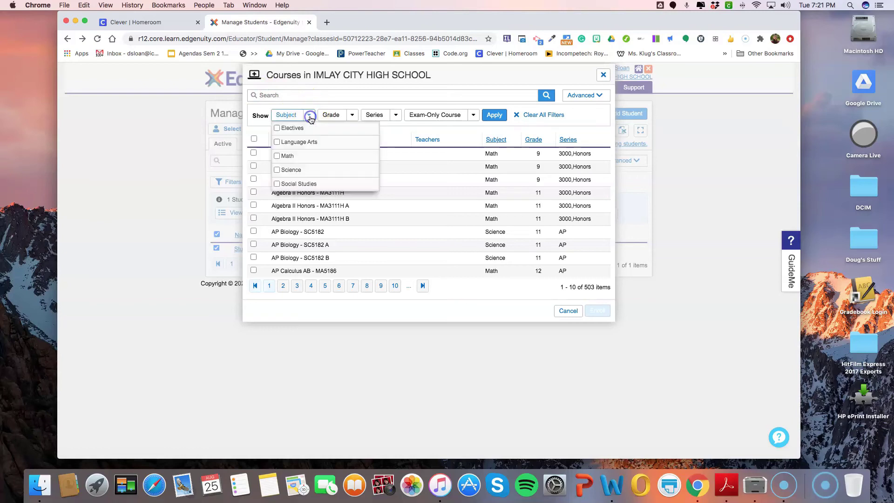
{"action": "left_click", "coordinate": [278, 157]}
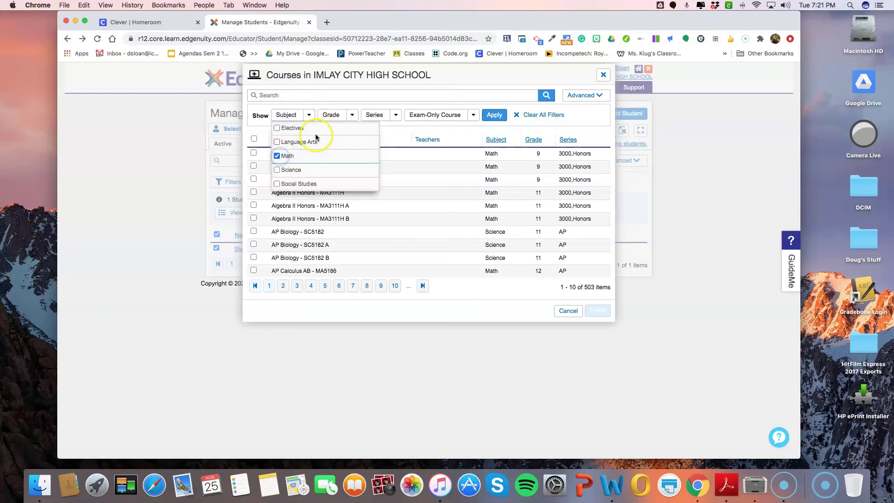
{"action": "left_click", "coordinate": [353, 115]}
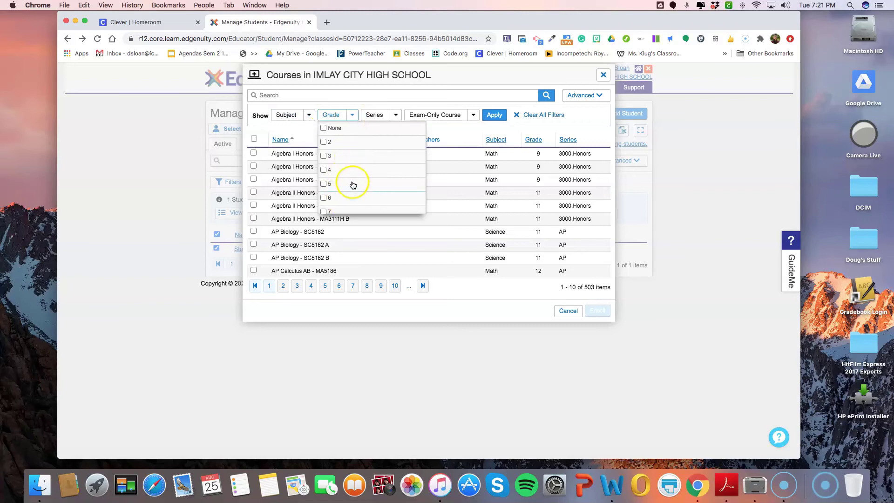
{"action": "scroll", "coordinate": [350, 181], "scroll_direction": "down", "scroll_amount": 3}
{"action": "left_click", "coordinate": [326, 162]}
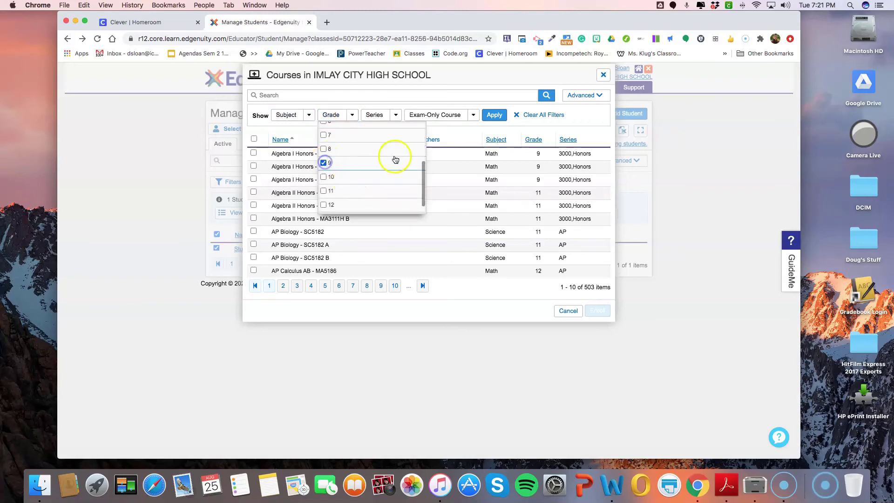
{"action": "left_click", "coordinate": [494, 115]}
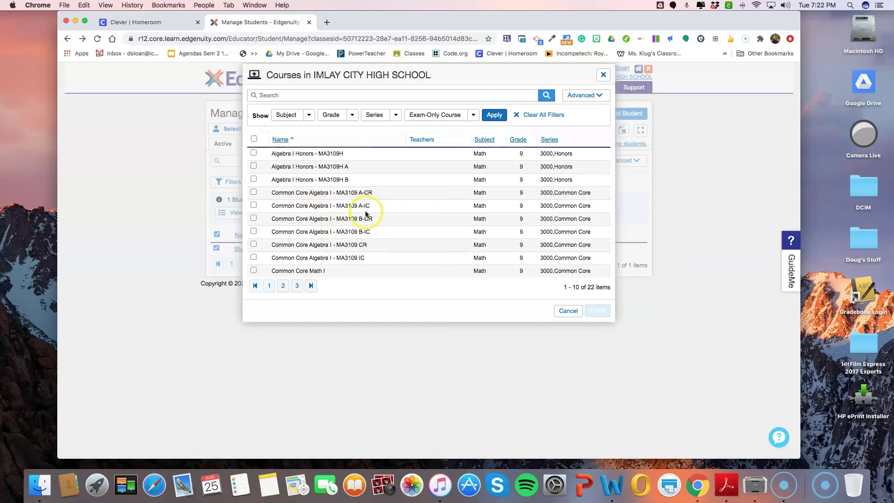
- Enroll the test student in Common Core Algebra I - MA3109 A-IC and open the student's course list
{"action": "left_click", "coordinate": [254, 207]}
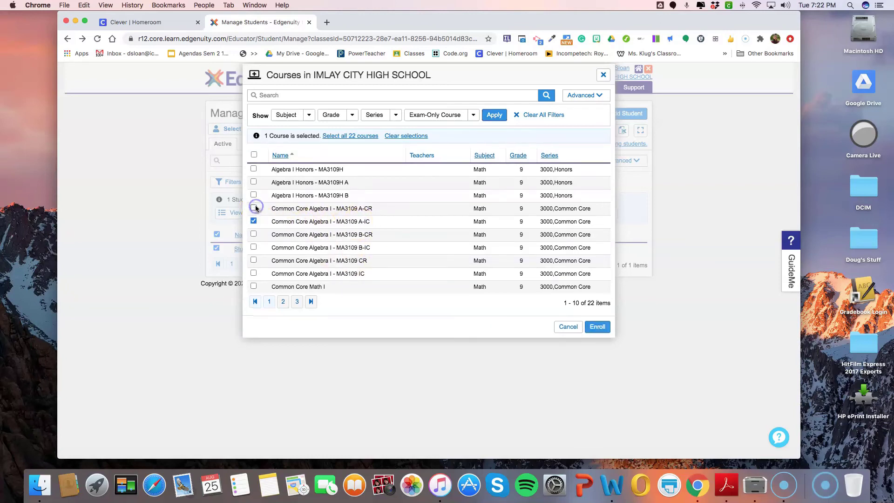
{"action": "left_click", "coordinate": [605, 329]}
{"action": "left_click", "coordinate": [600, 166]}
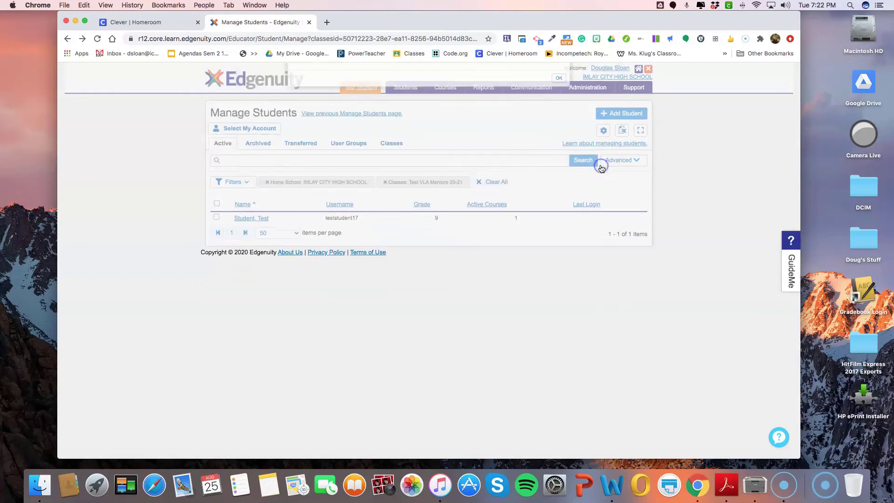
{"action": "left_click", "coordinate": [599, 163]}
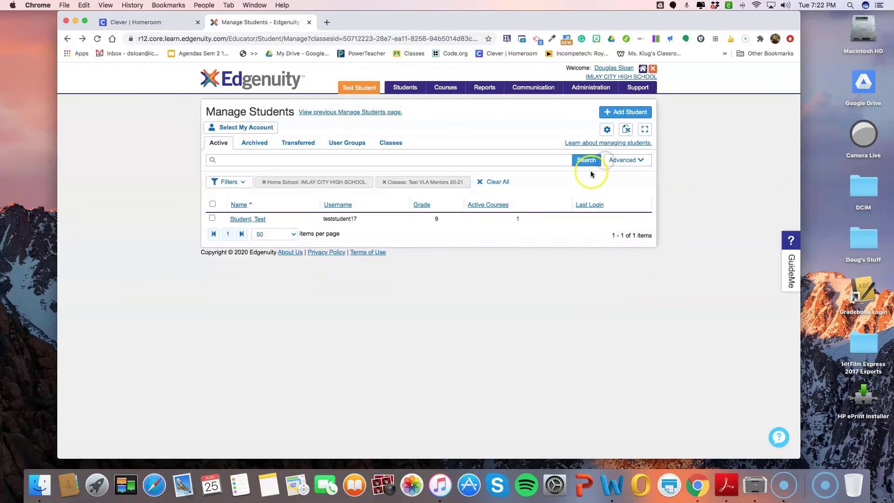
{"action": "left_click", "coordinate": [263, 220]}
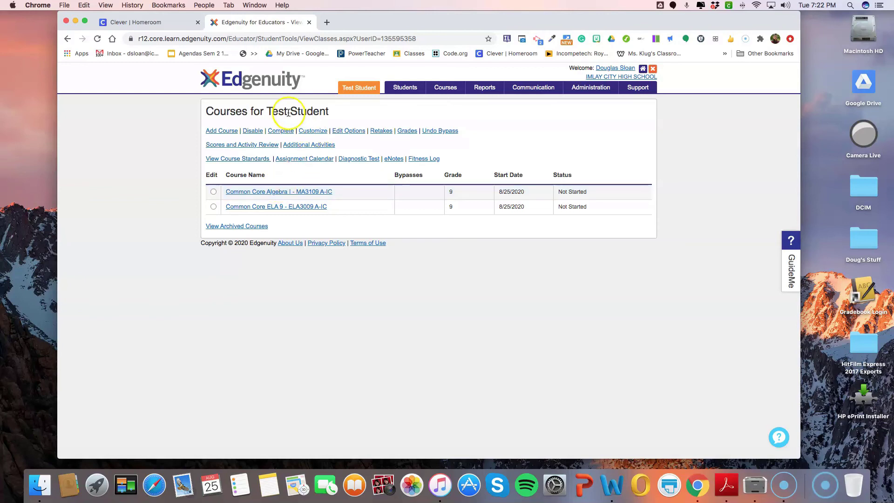
- Open the Dashboard from the home page and apply a group filter for the Test VLA Mentors 20-21 class
{"action": "left_click", "coordinate": [249, 85]}
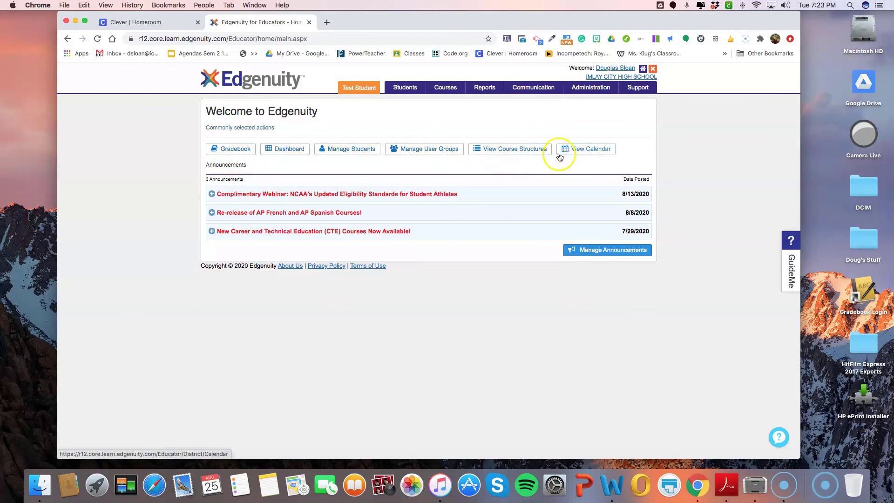
{"action": "left_click", "coordinate": [291, 150]}
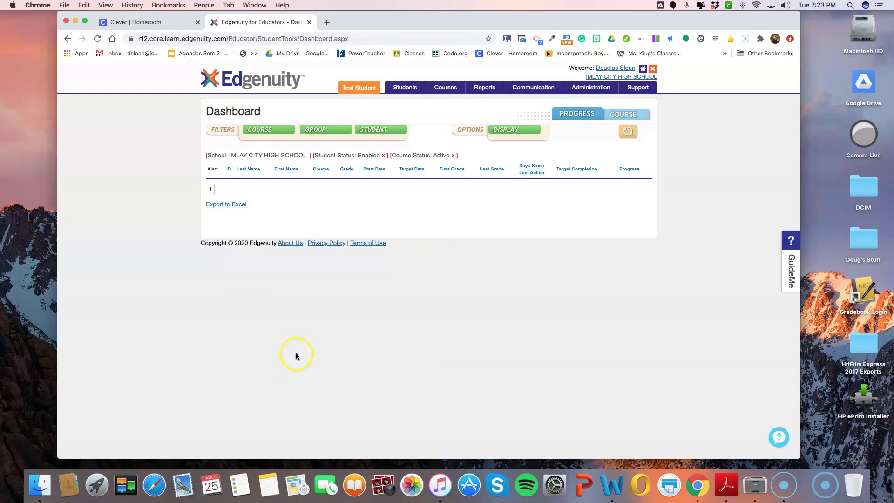
{"action": "left_click", "coordinate": [324, 132]}
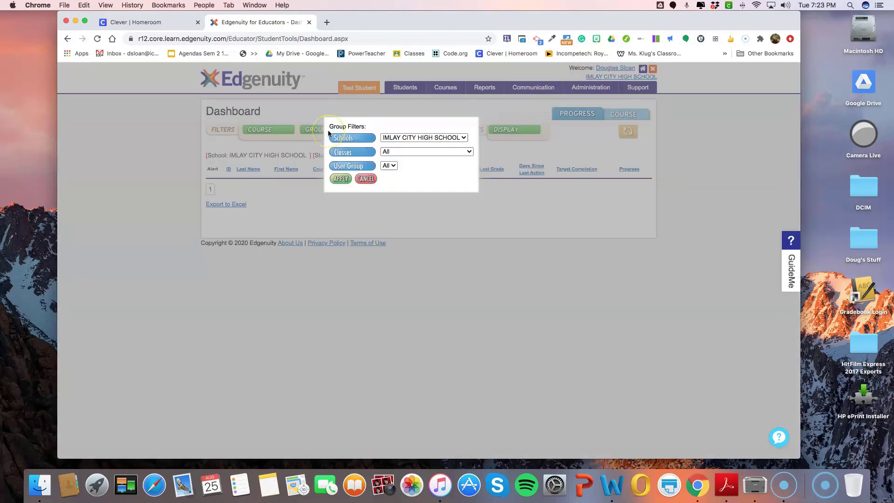
{"action": "left_click", "coordinate": [397, 152]}
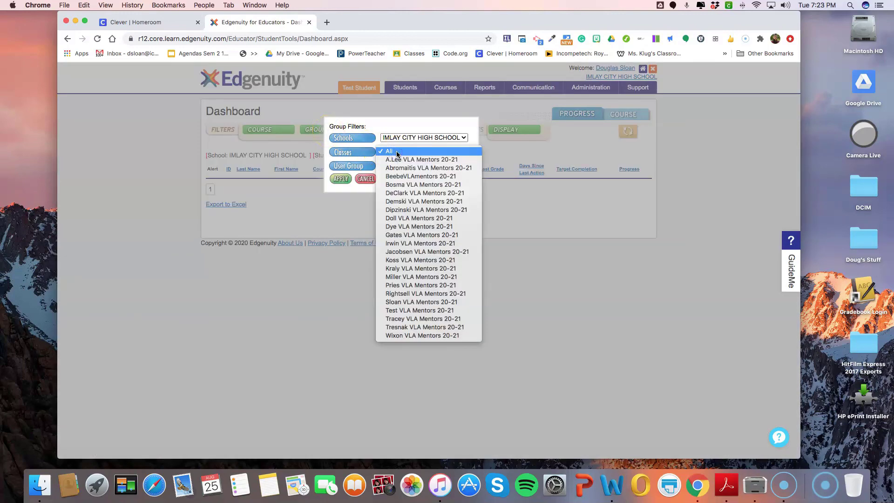
{"action": "left_click", "coordinate": [406, 311]}
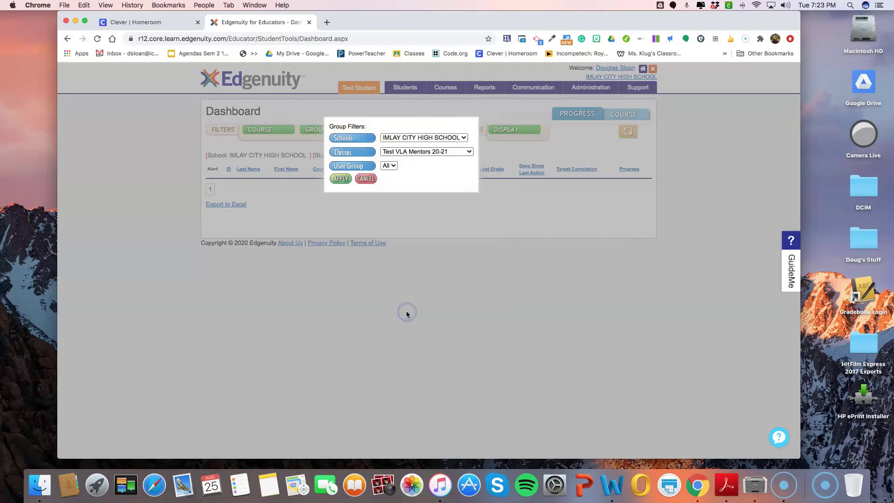
{"action": "left_click", "coordinate": [341, 179]}
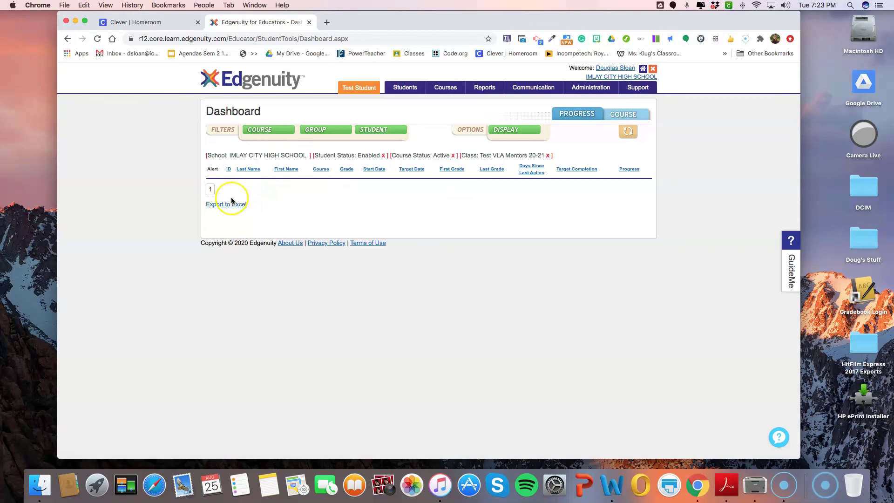